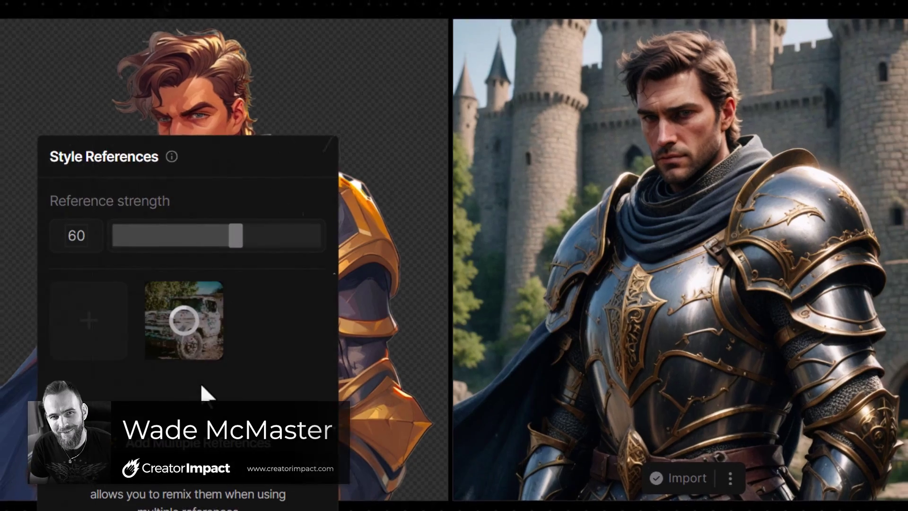
- Raise the style Reference strength slider slightly
drag(235, 235, 249, 235)
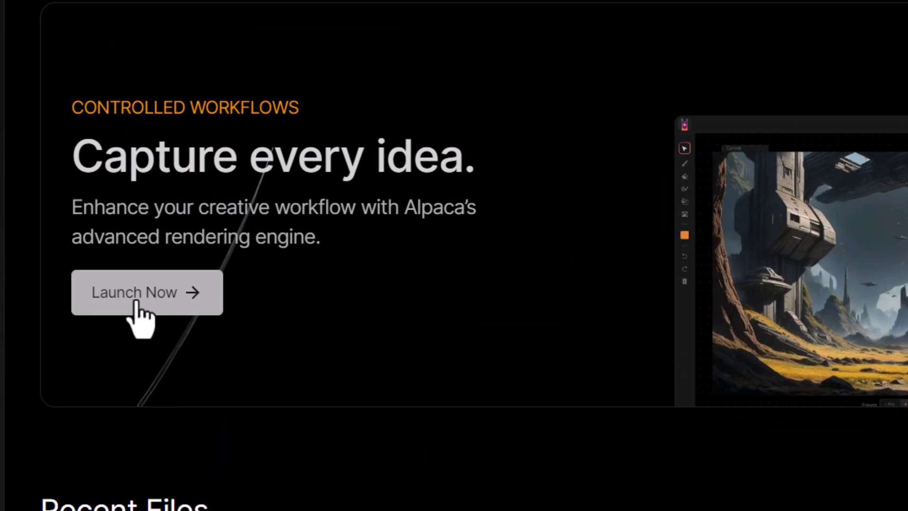
- Launch the editor and close the Welcome to Alpaca Chroma dialog
click(136, 303)
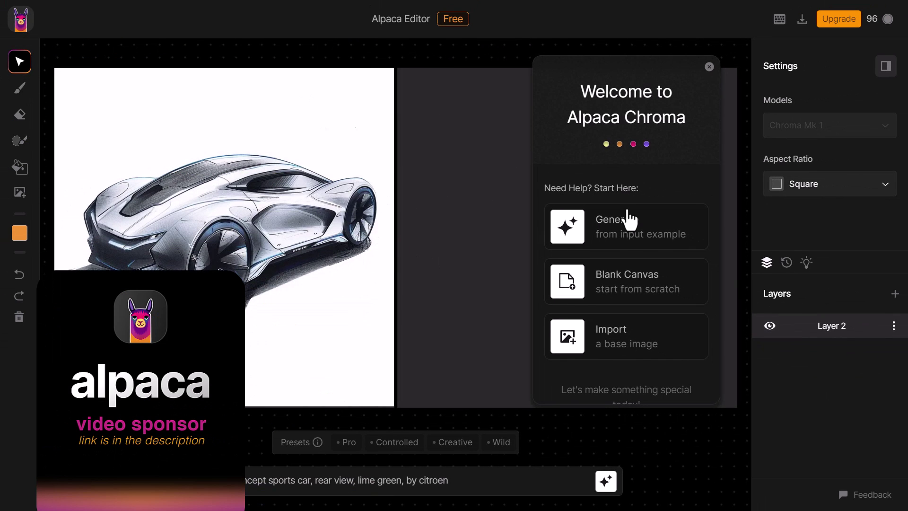
click(709, 67)
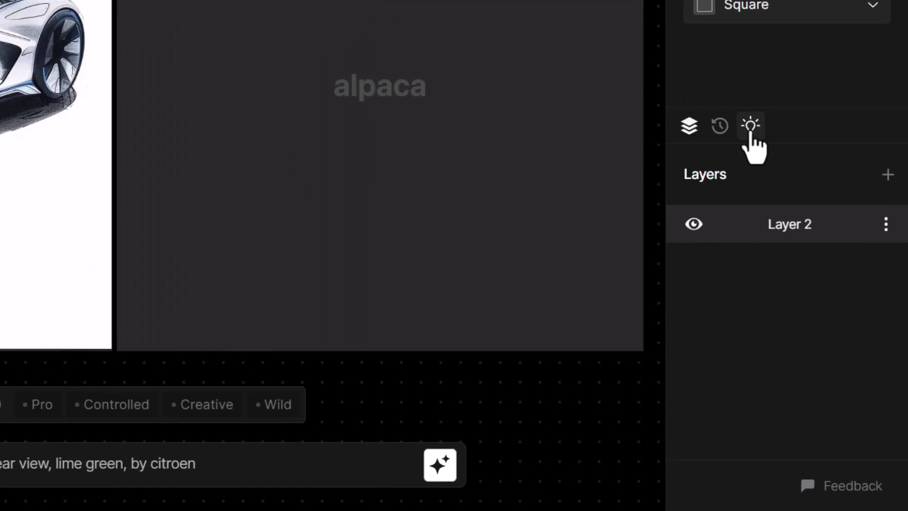
- Load the cartoon knight example from the Input Examples panel
click(806, 263)
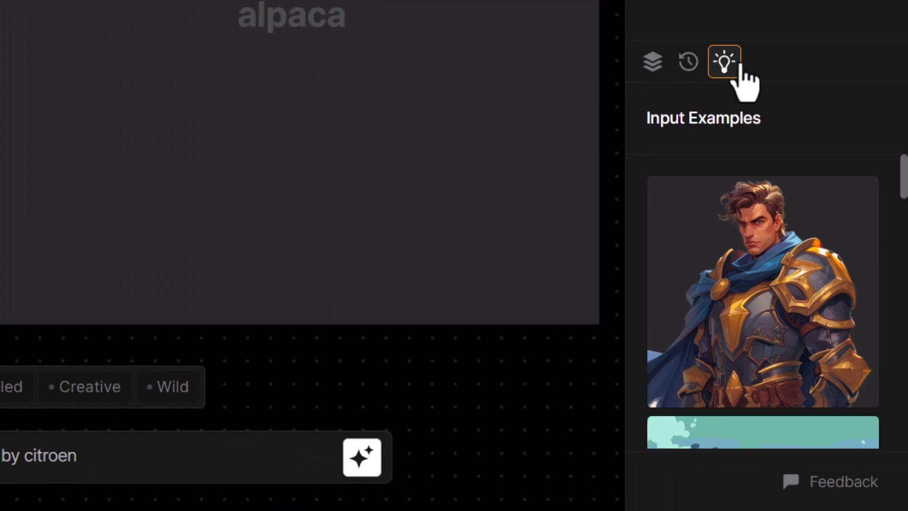
click(799, 291)
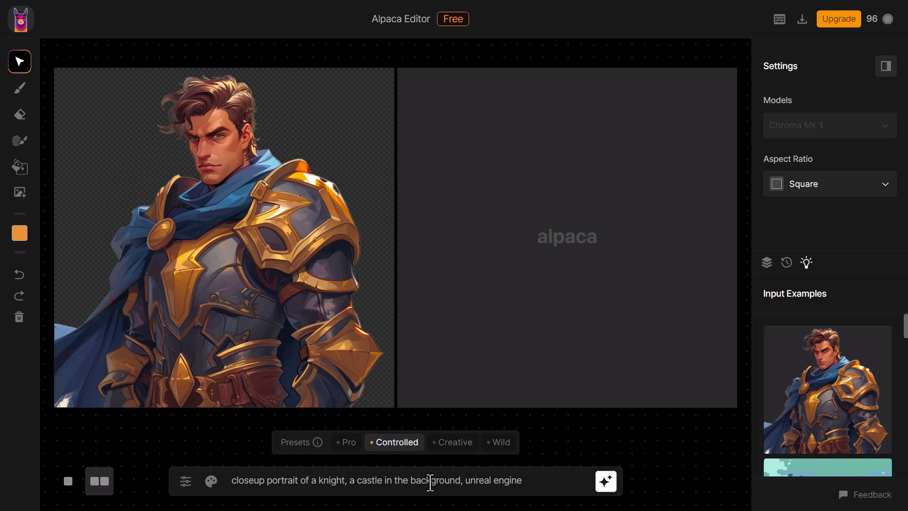
- Generate a render from the cartoon knight using its knight-and-castle prompt
click(607, 485)
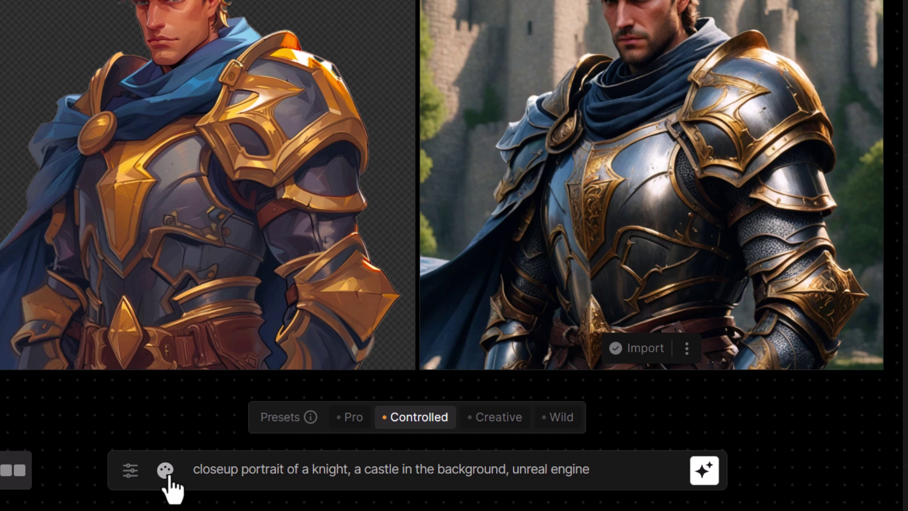
- Upload pexels-a-darmel-6940252.jpg as the style reference image
click(165, 473)
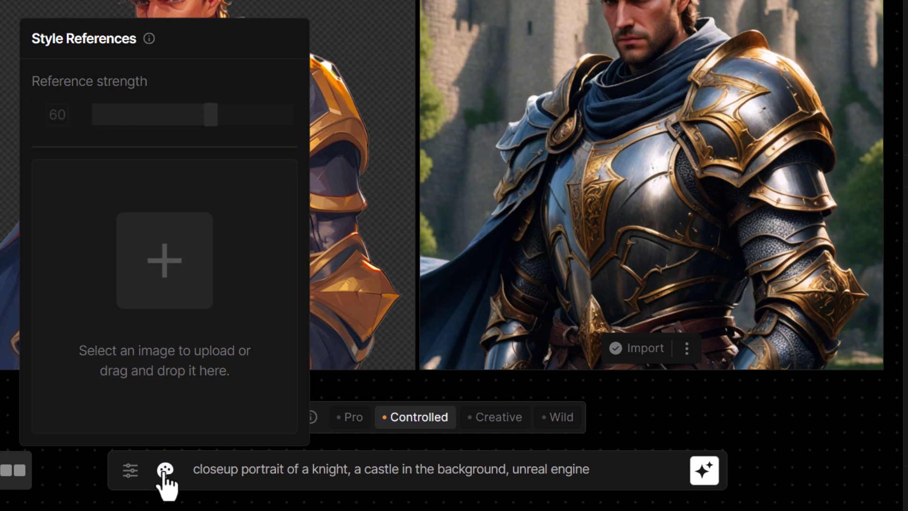
click(164, 270)
click(97, 104)
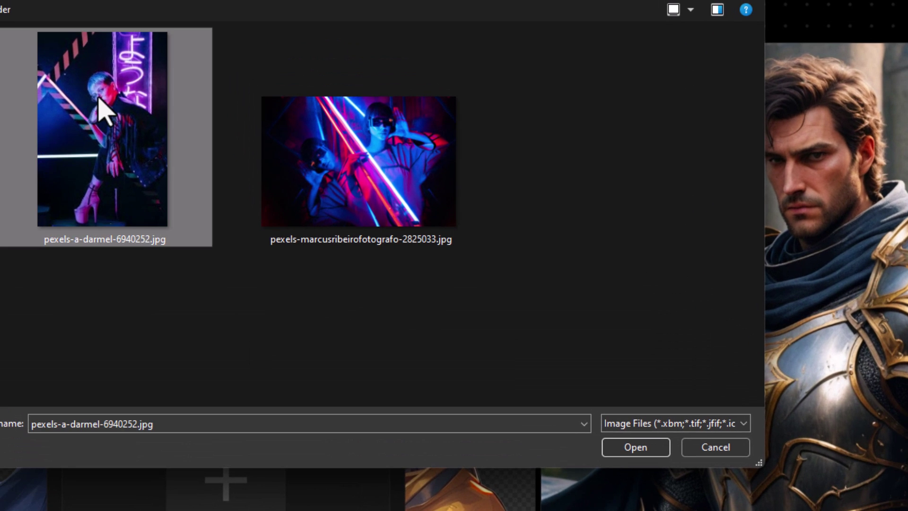
click(647, 450)
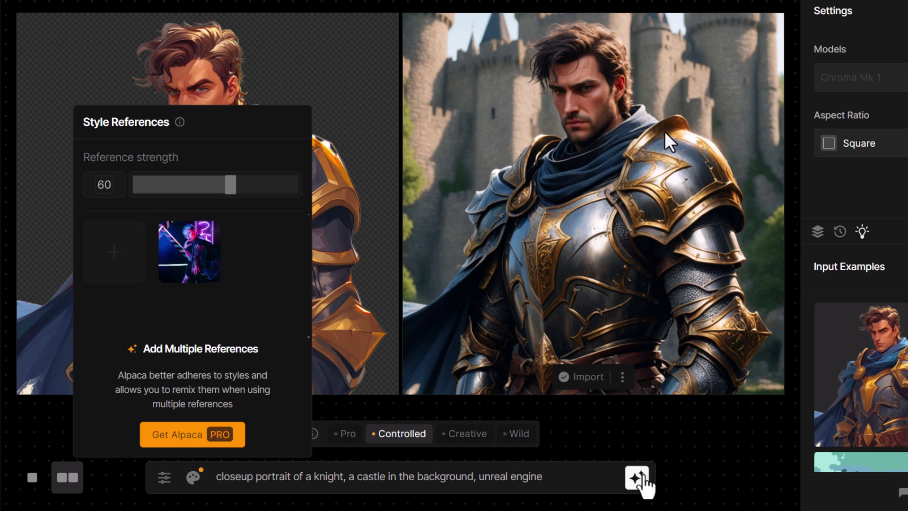
- Regenerate the knight using the neon style reference at strength 60
click(637, 476)
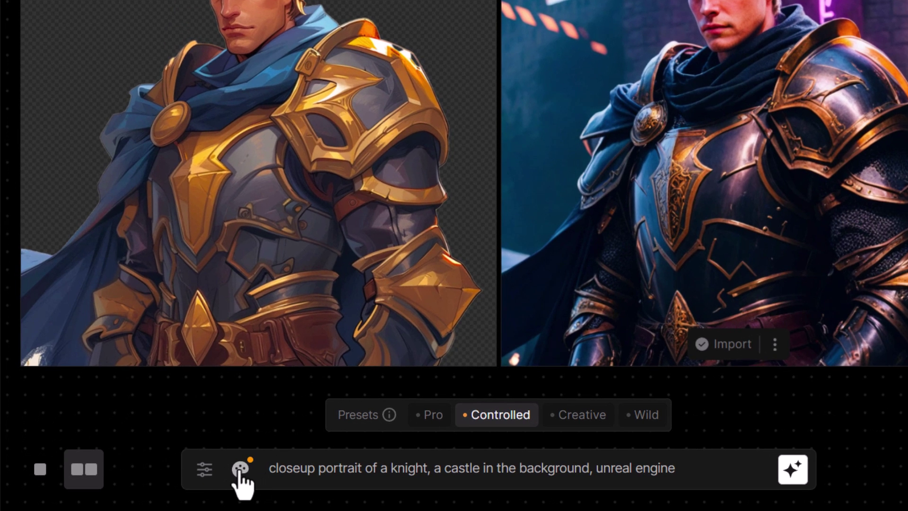
- Raise the style reference strength to about 80 and regenerate the knight
click(239, 469)
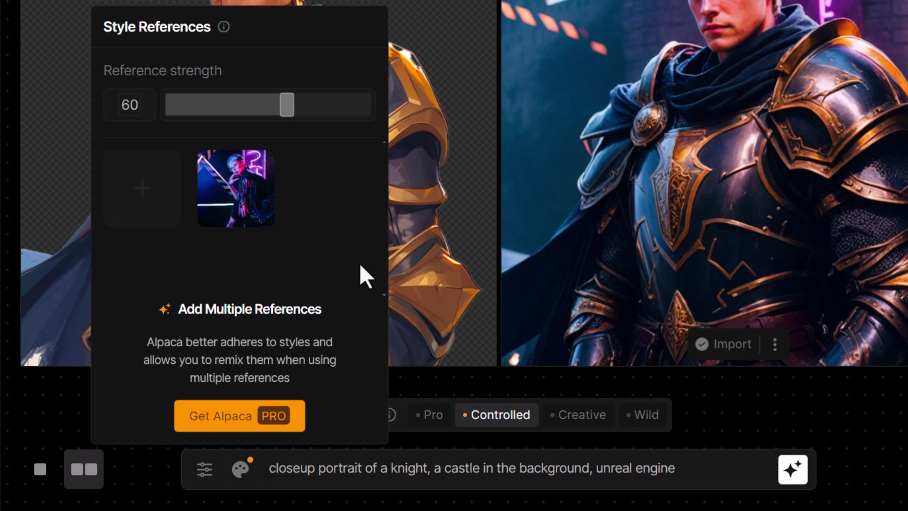
drag(287, 105, 324, 104)
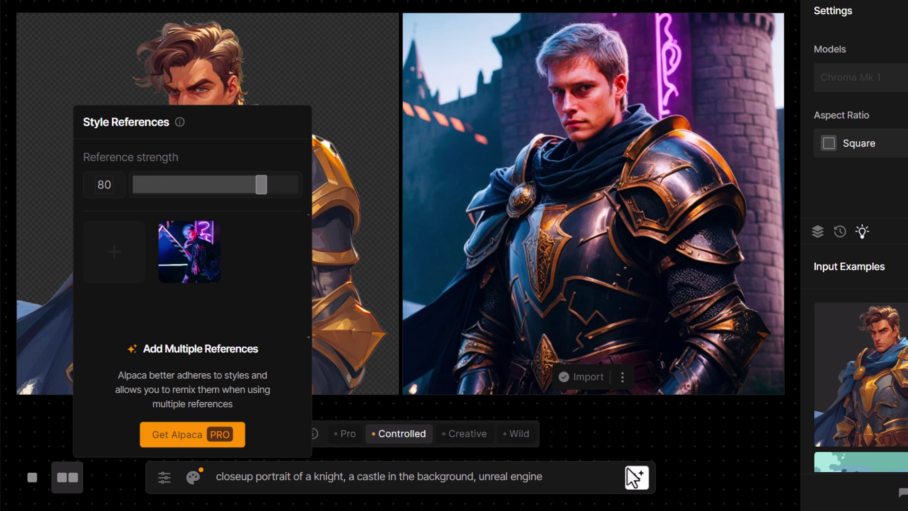
click(780, 470)
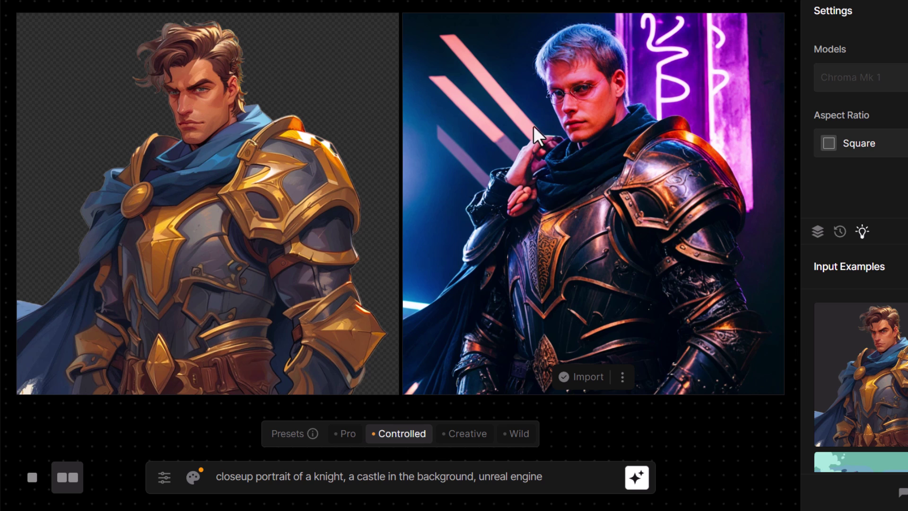
- Lower the style reference strength to 70 and regenerate the knight
click(193, 476)
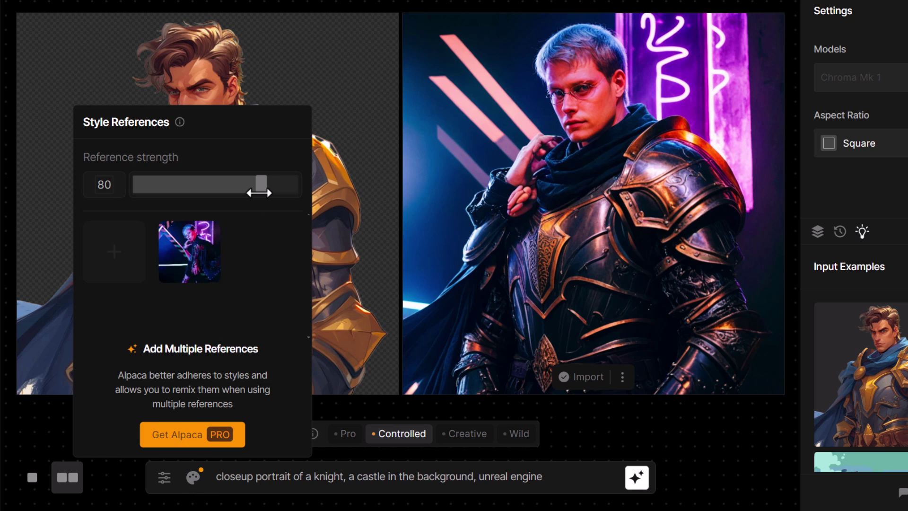
drag(259, 192, 246, 192)
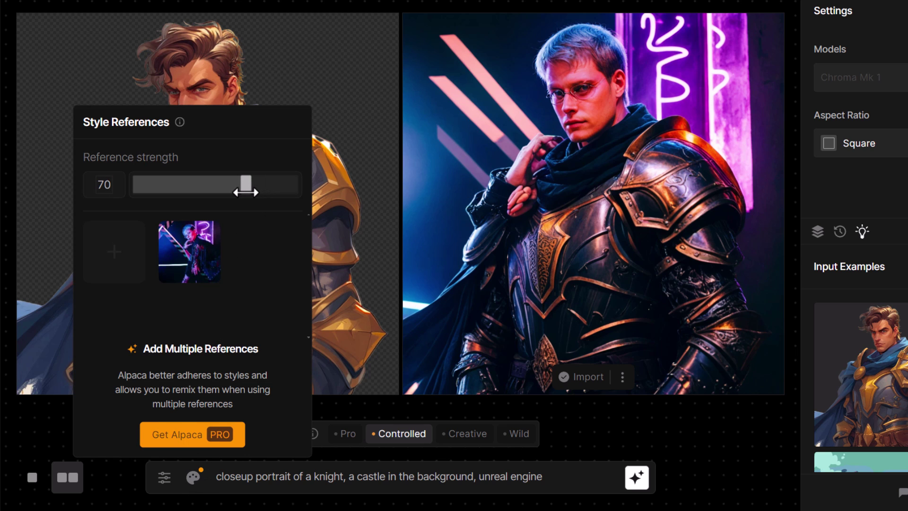
click(636, 442)
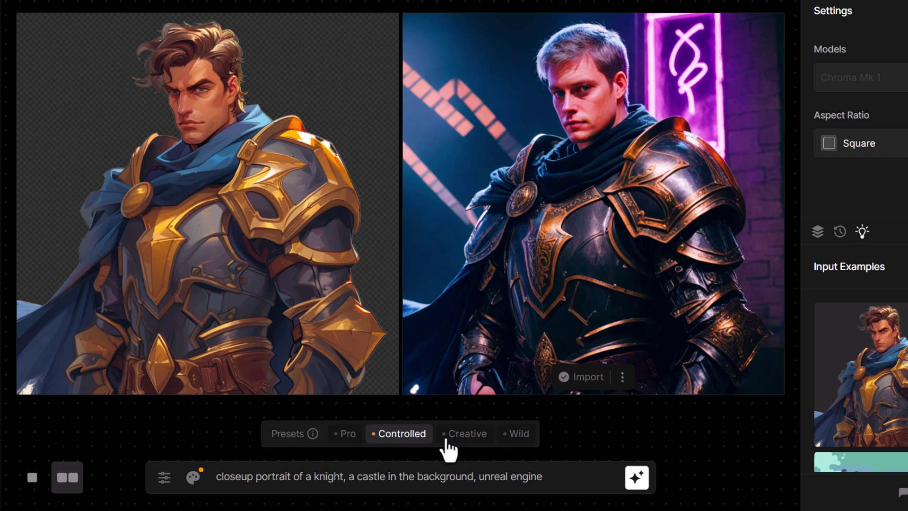
- Lower the style reference strength to about 30 and regenerate the knight
click(200, 479)
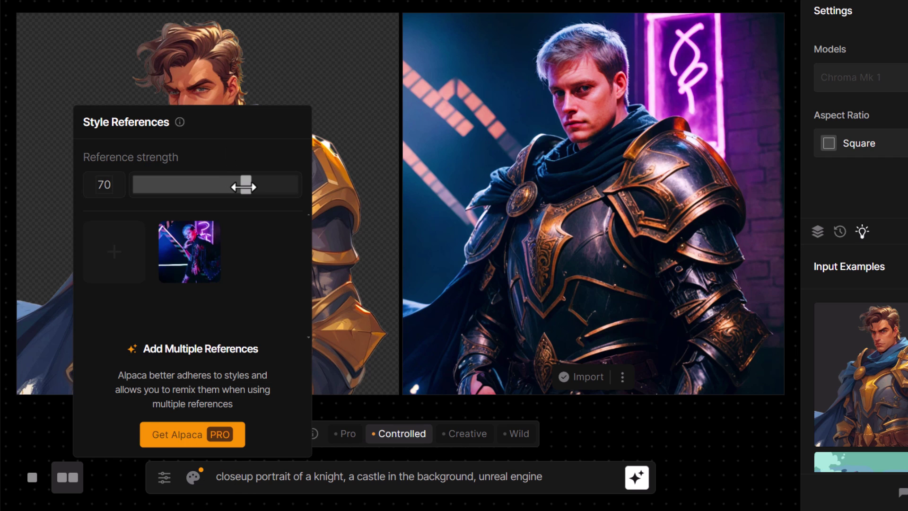
drag(245, 187, 186, 189)
click(631, 479)
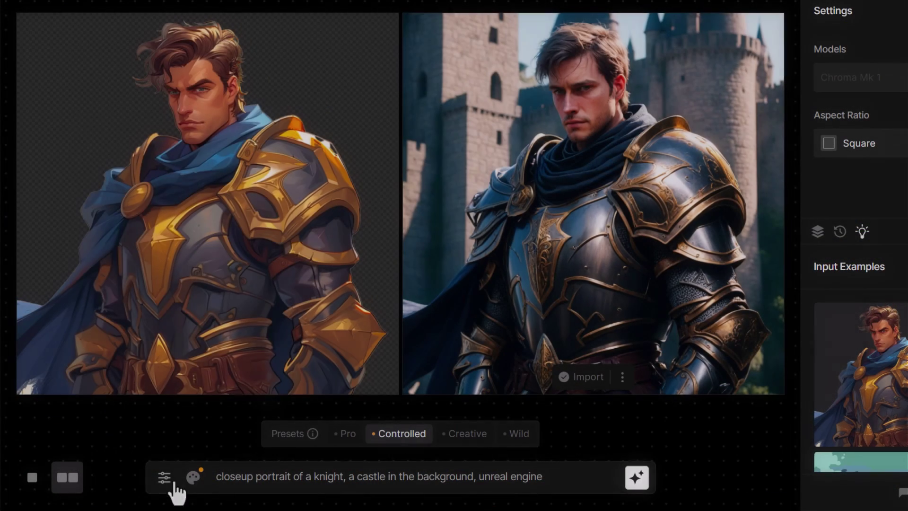
- Raise the style reference strength to 45 and regenerate the knight
click(193, 477)
drag(187, 179, 207, 186)
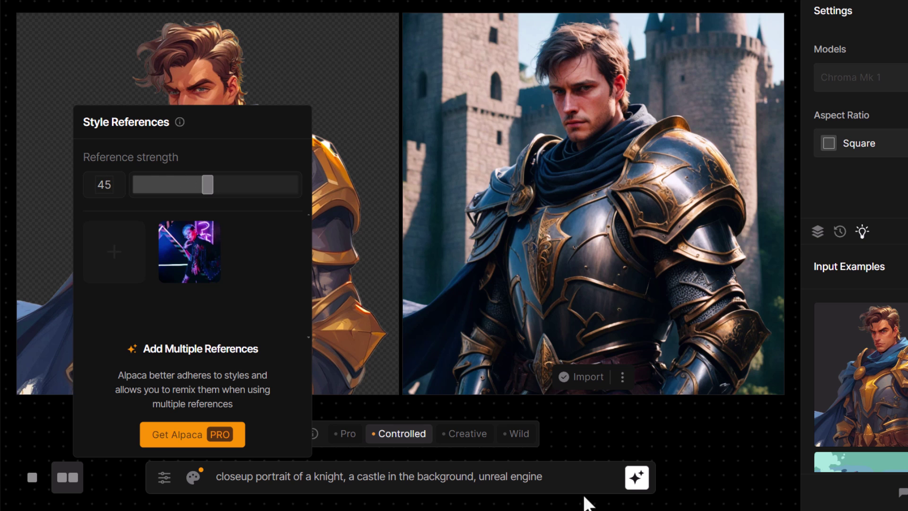
click(637, 478)
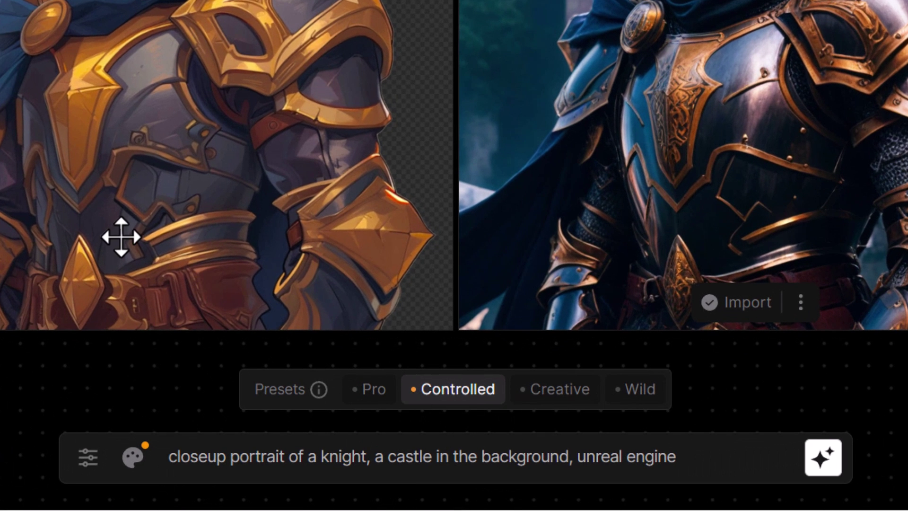
- Replace 'a castle in the background' with 'neon lights in the city', add ', cyberpunk', and generate
drag(375, 457, 569, 458)
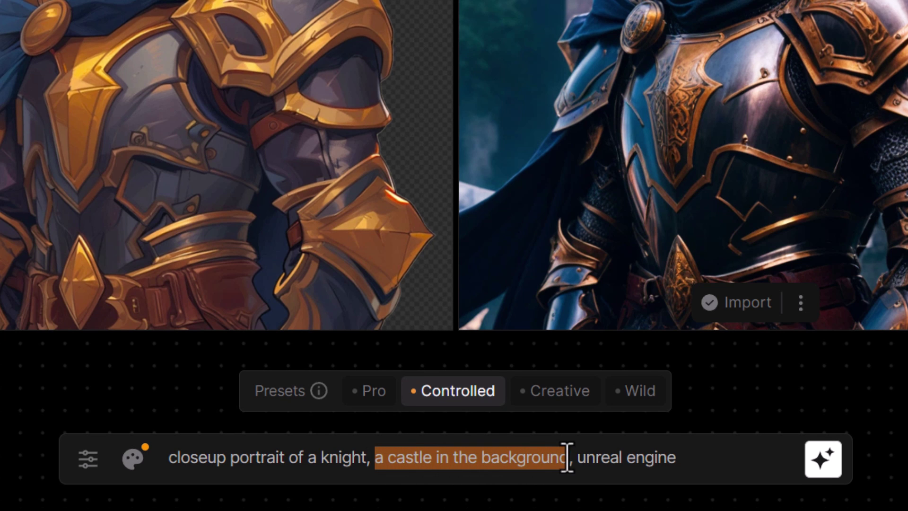
text(neon lights in the city)
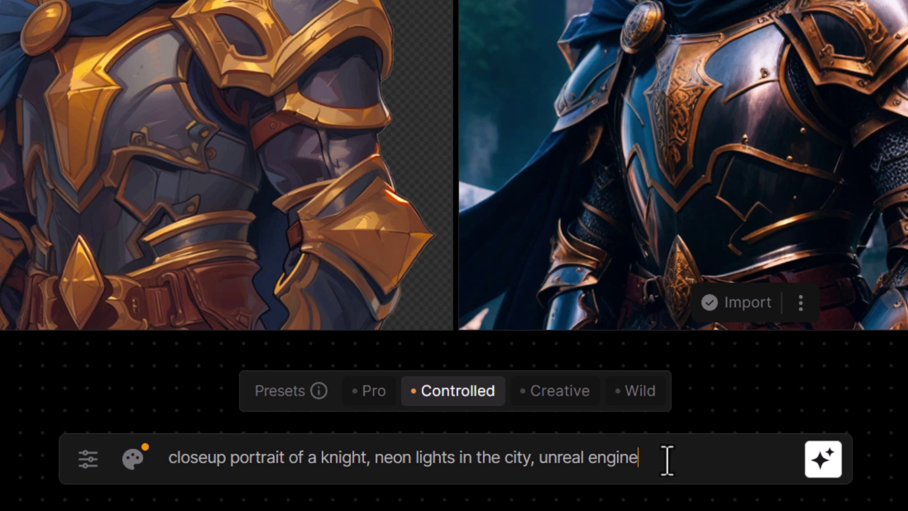
text(, cyberpunk)
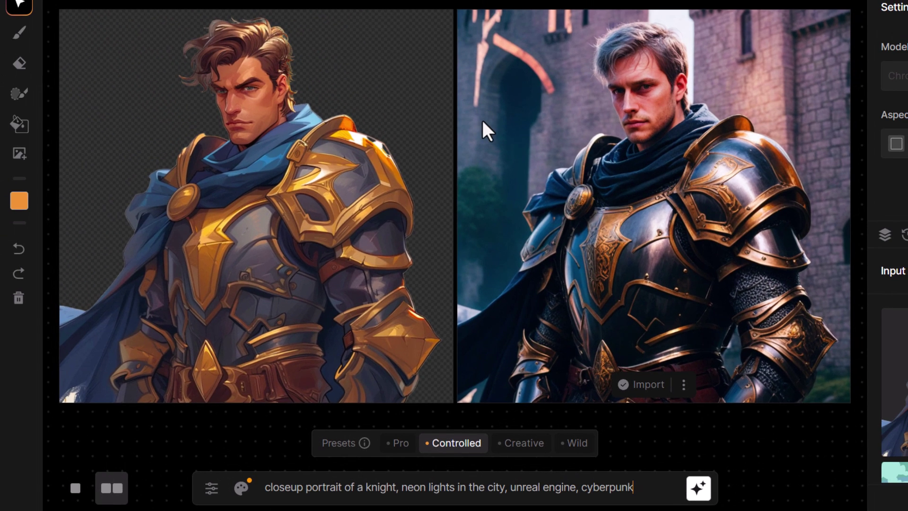
click(700, 490)
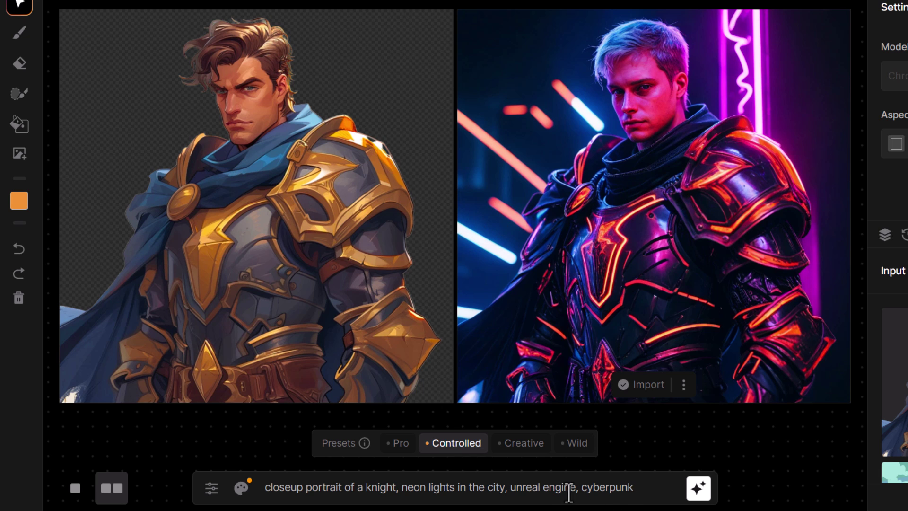
- Delete 'cyberpunk' and 'neon' from the prompt and append 'brown hair'
drag(578, 491, 634, 489)
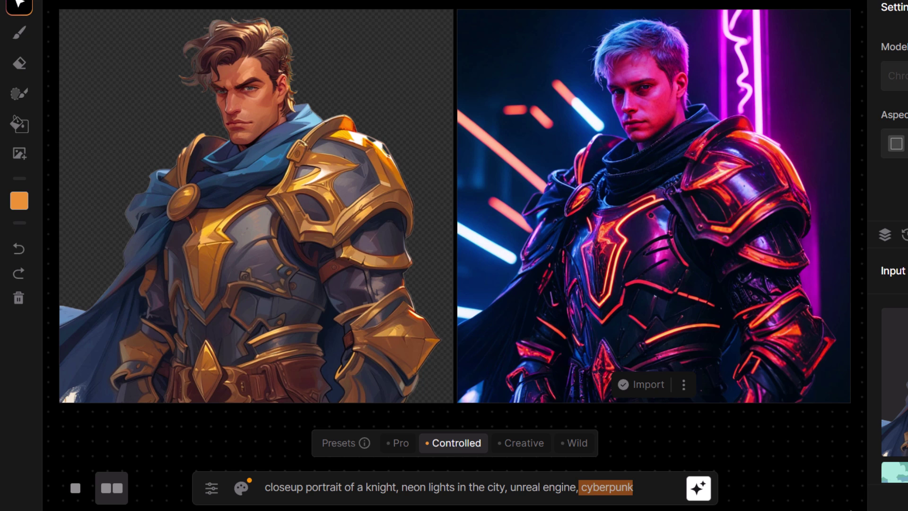
key(BackSpace)
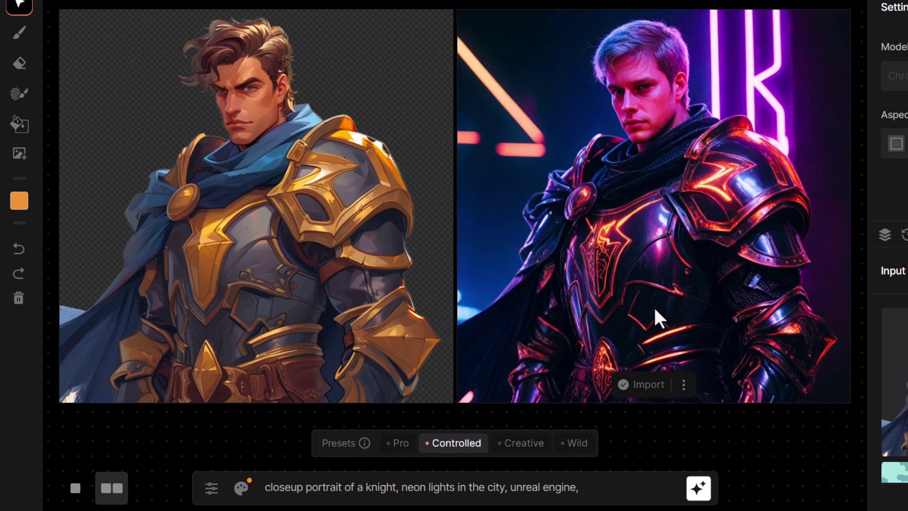
double_click(413, 487)
key(BackSpace)
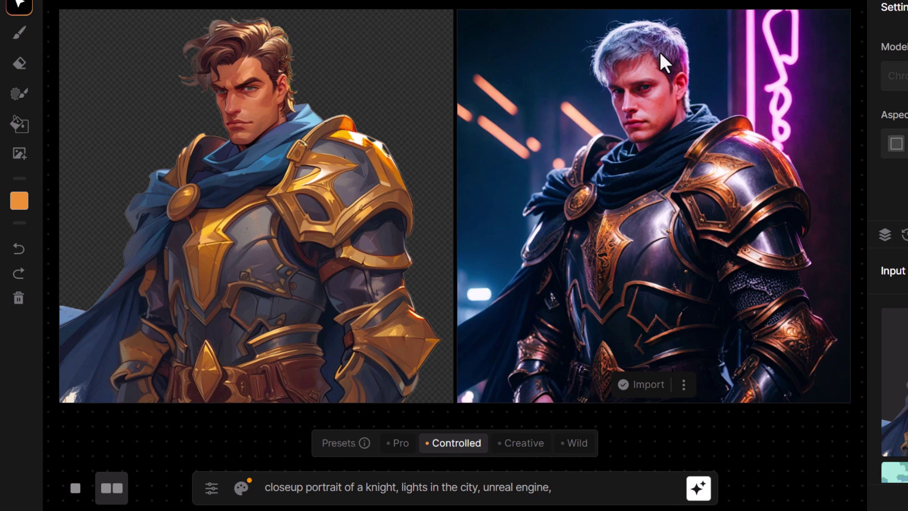
click(611, 484)
text(brown hair)
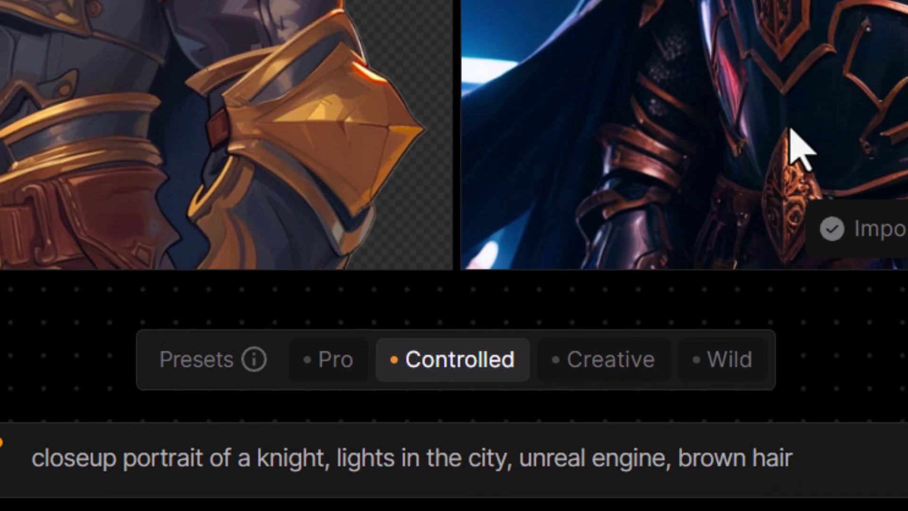
- Switch the generation preset from Controlled to Pro
click(326, 366)
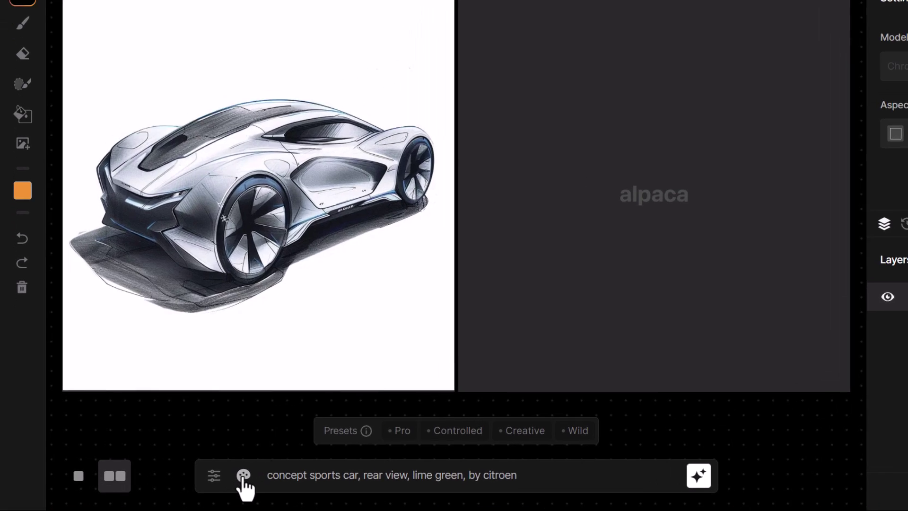
- Add the neon portrait as a style reference at strength 50, then generate and import the lime-green render
click(213, 479)
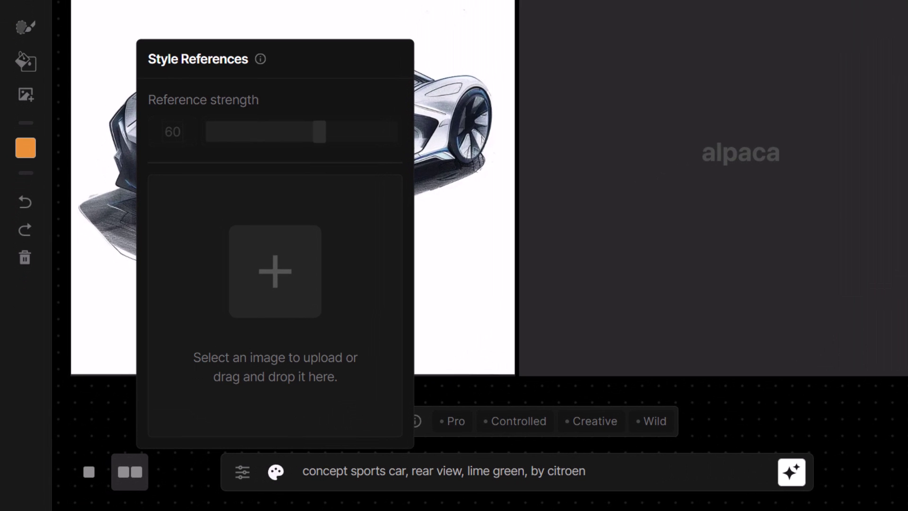
drag(241, 47, 242, 211)
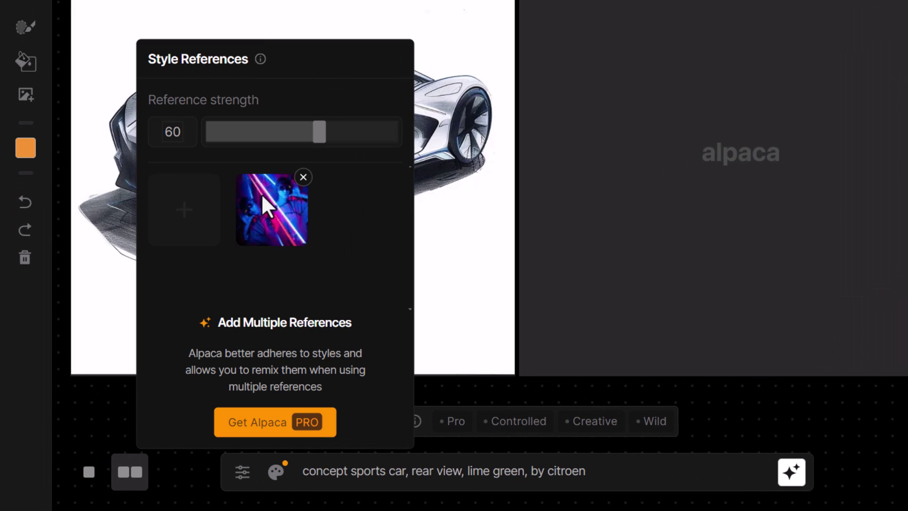
drag(316, 136, 302, 137)
click(620, 472)
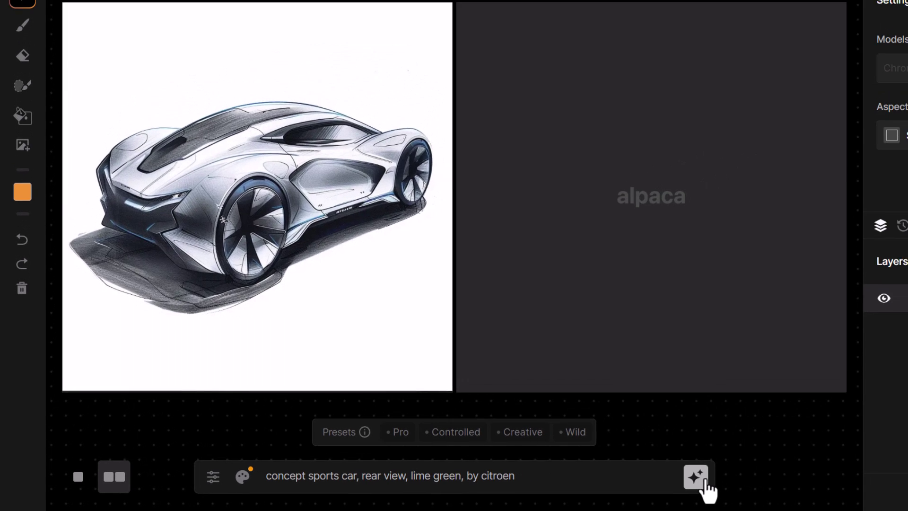
click(696, 476)
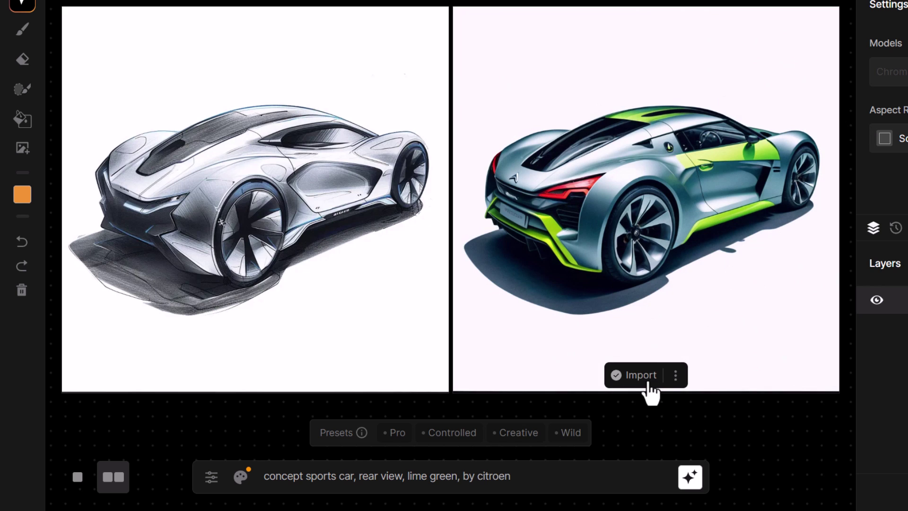
click(639, 376)
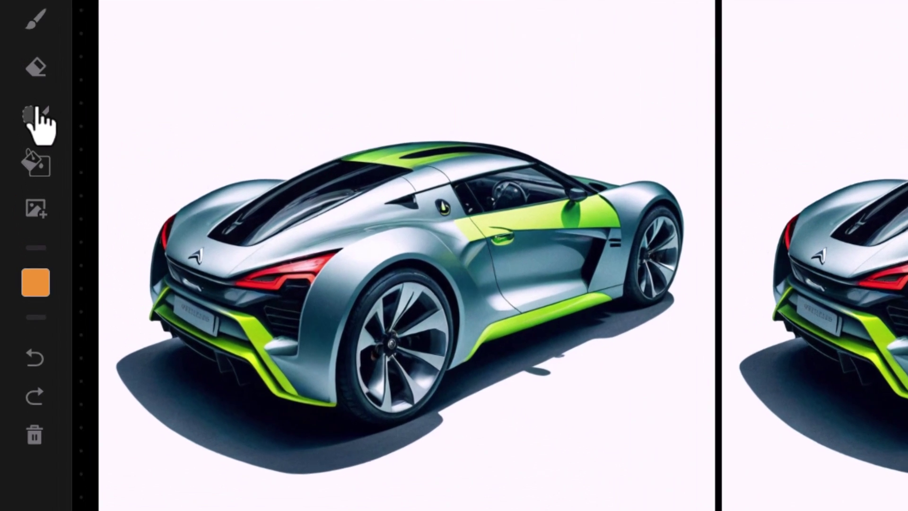
- Paint a 64 px generation mask over the car's rear, roof and upper body
click(25, 95)
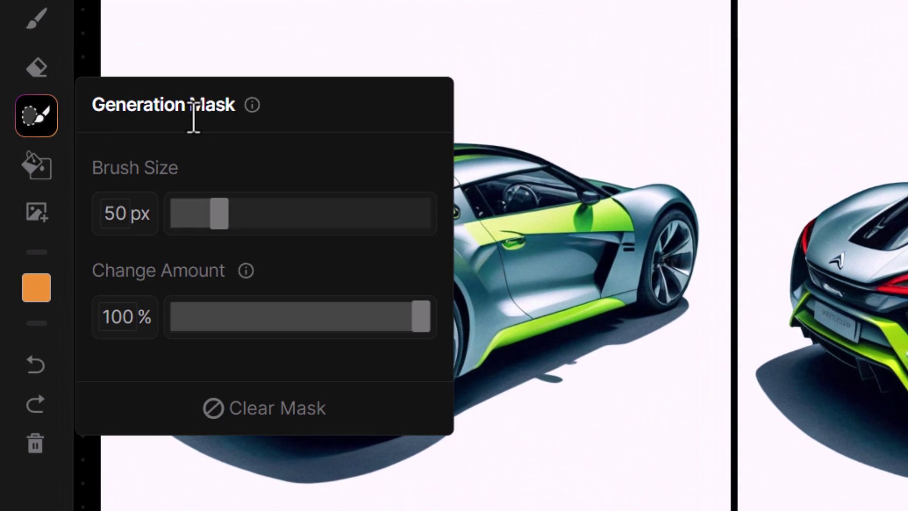
drag(152, 162, 161, 162)
mouse_move(665, 298)
mouse_down()
mouse_move(673, 201)
mouse_move(598, 197)
mouse_move(408, 149)
mouse_move(239, 237)
mouse_move(254, 385)
mouse_move(407, 192)
mouse_move(556, 203)
mouse_move(260, 203)
mouse_move(608, 235)
mouse_up()
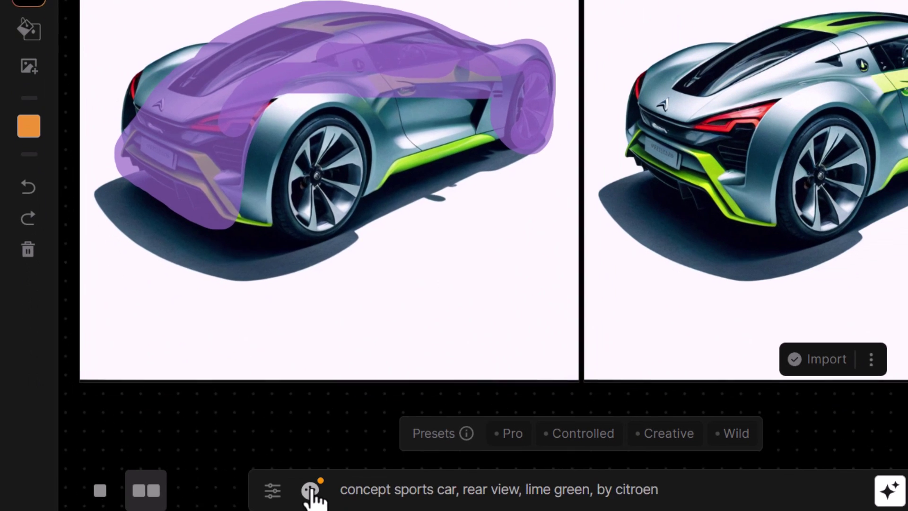
click(309, 492)
- Replace the neon reference with the rusty truck photo at strength 60 and regenerate the masked areas
mouse_move(333, 166)
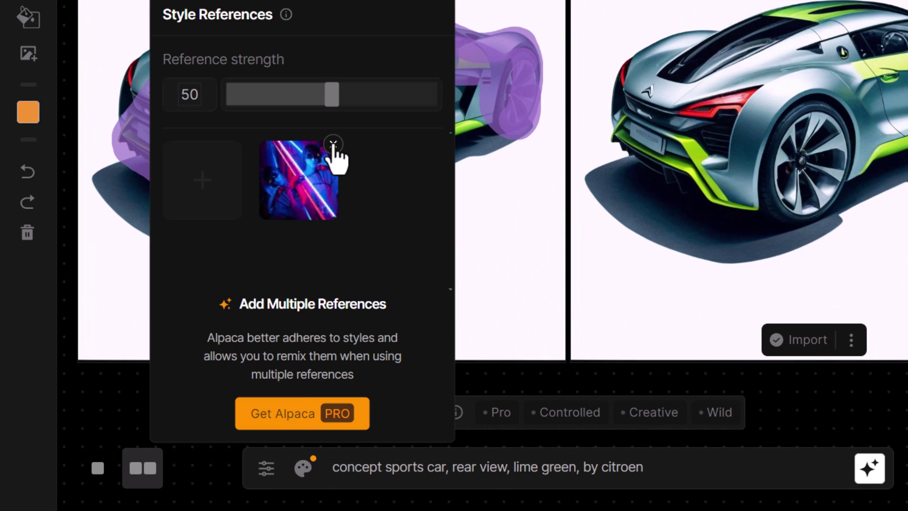
click(333, 144)
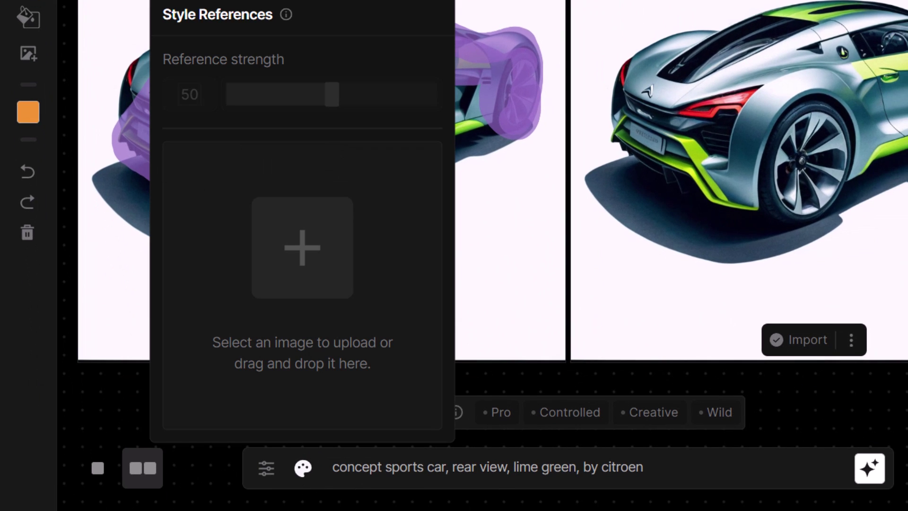
drag(235, 195, 254, 215)
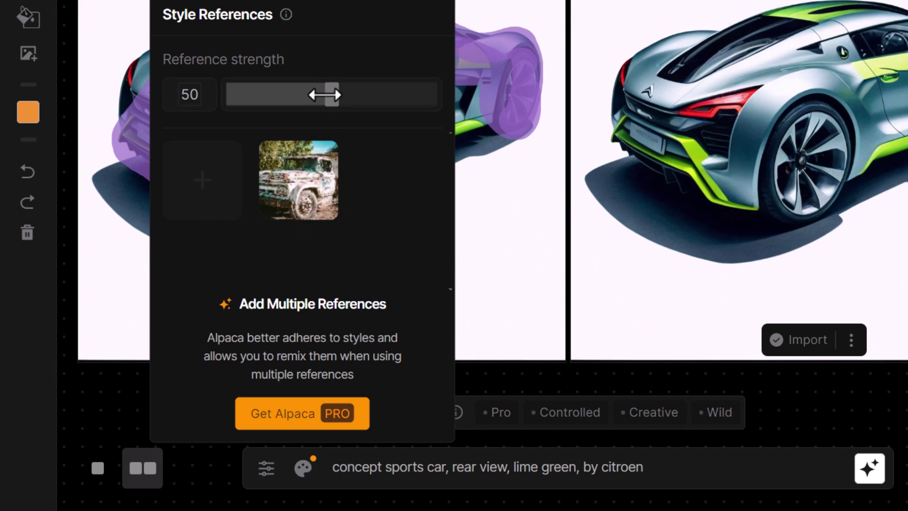
drag(329, 95, 350, 94)
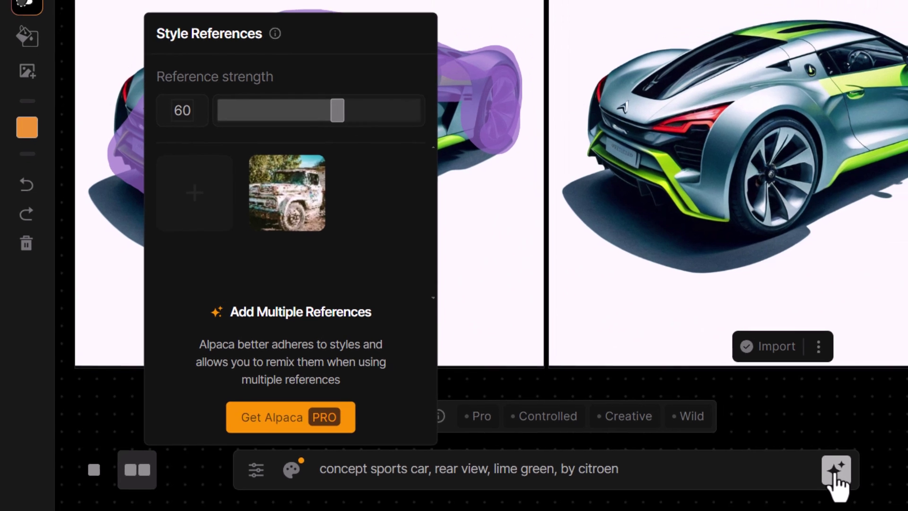
click(834, 477)
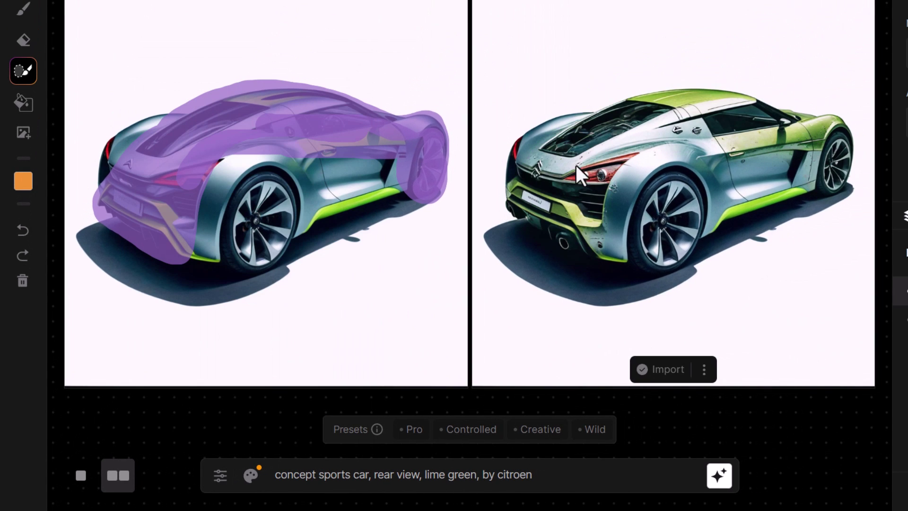
- Raise reference strength to 80, swap the truck photo for the rainbow paint image, and import the rusty render
click(250, 474)
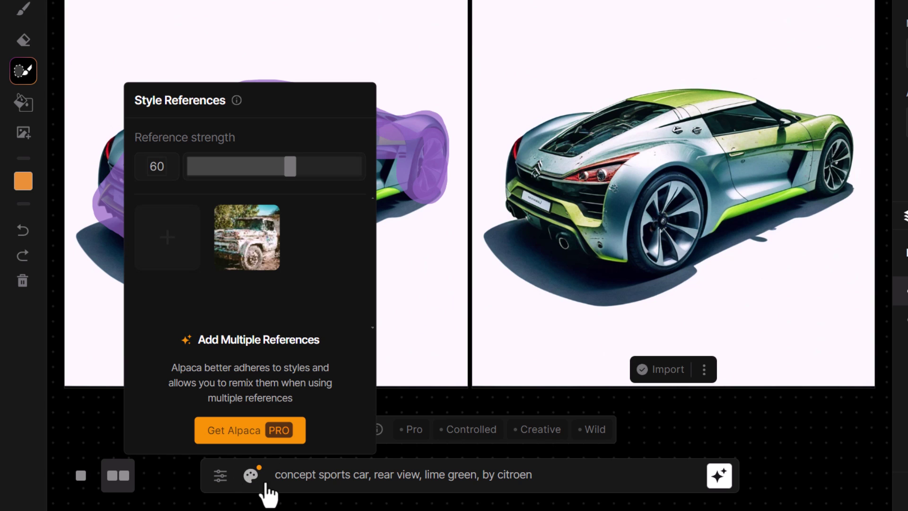
drag(316, 171, 323, 169)
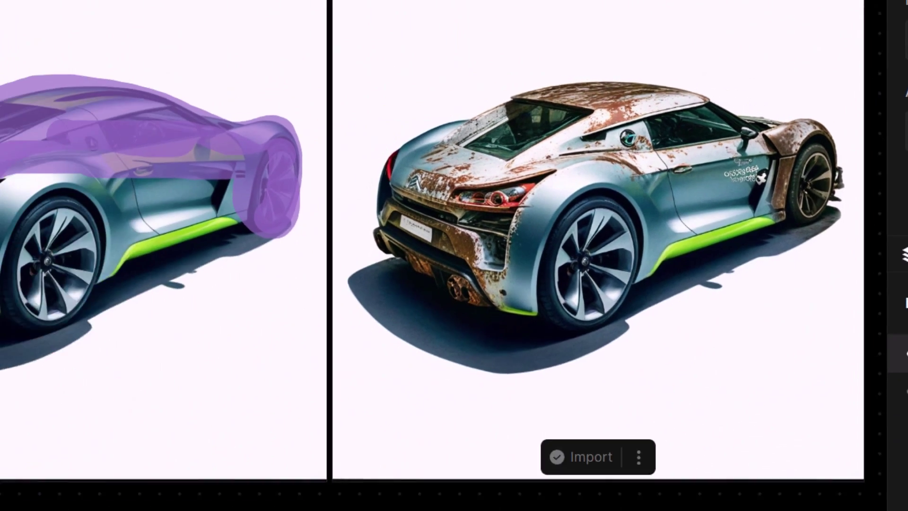
mouse_move(251, 474)
click(276, 209)
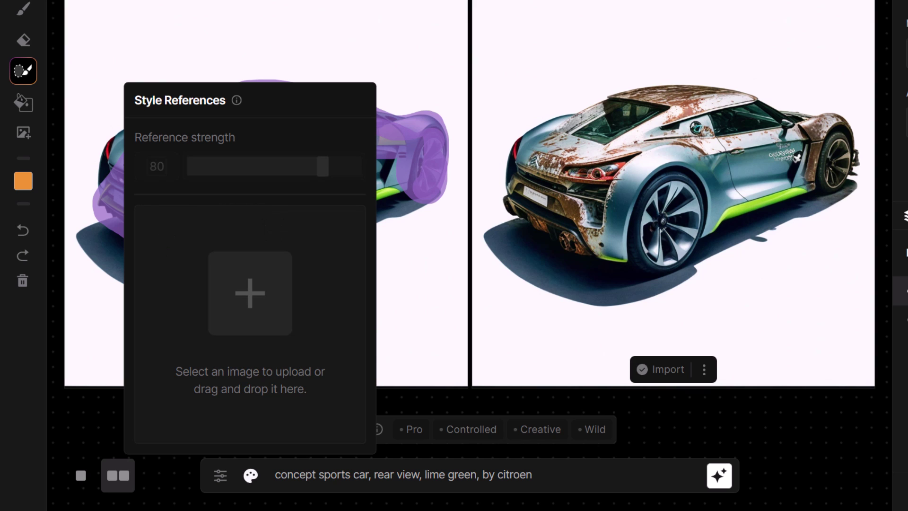
drag(3, 47, 262, 280)
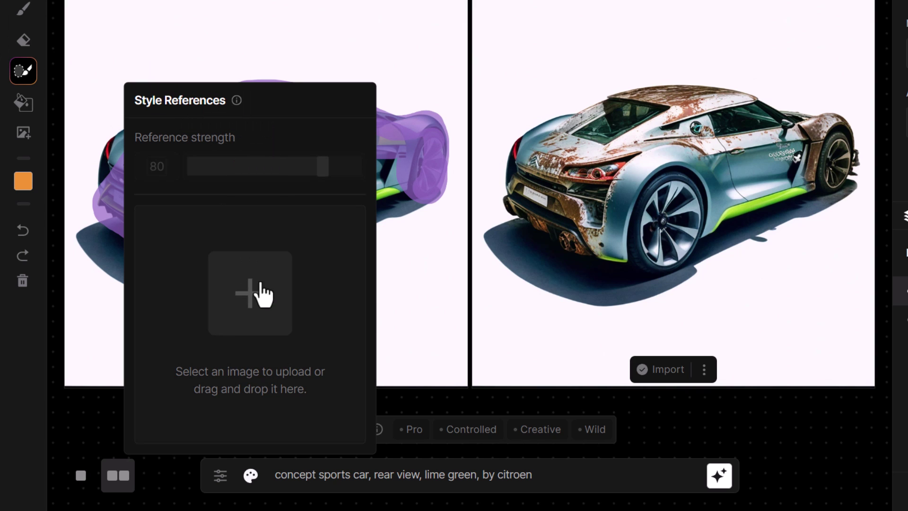
click(663, 378)
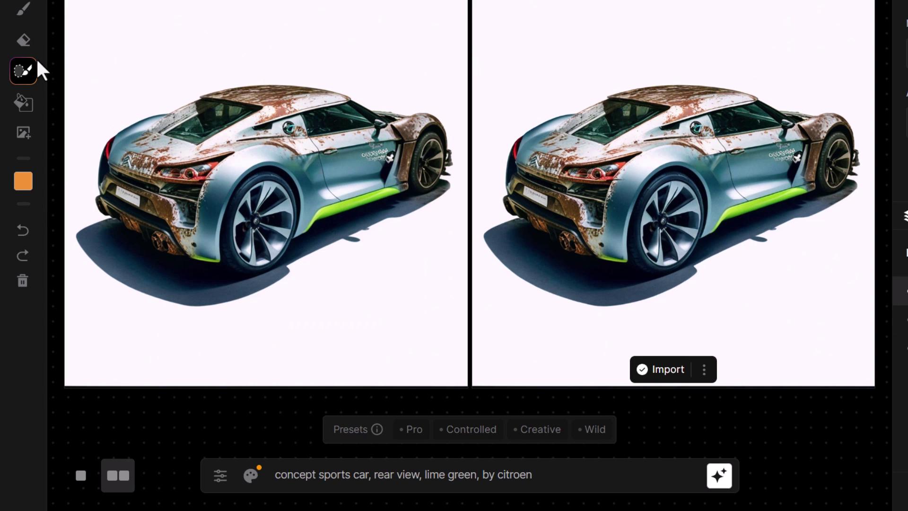
- Paint a 53 px generation mask over the side door and rear bumper up to the taillight
click(23, 77)
drag(144, 133, 140, 134)
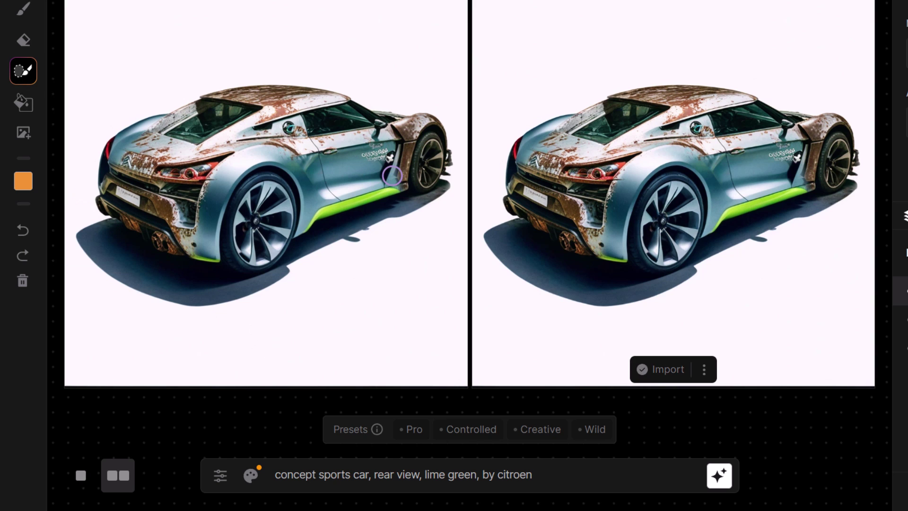
mouse_move(392, 176)
mouse_down()
mouse_move(369, 124)
mouse_move(308, 110)
mouse_move(338, 189)
mouse_move(374, 151)
mouse_move(331, 137)
mouse_up()
mouse_move(201, 250)
mouse_down()
mouse_move(145, 192)
mouse_move(102, 210)
mouse_move(189, 251)
mouse_move(153, 170)
mouse_up()
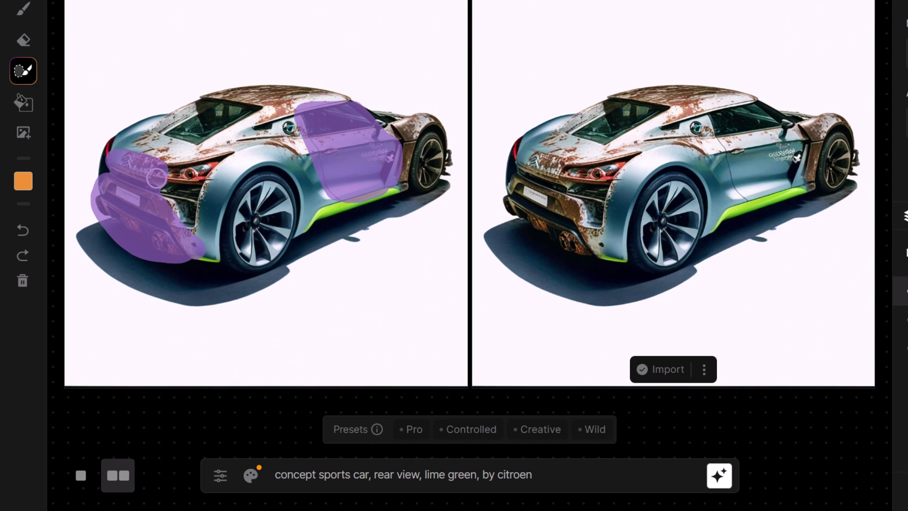
- Regenerate the masked door and bumper in lime green and import the repaint onto the canvas
click(252, 477)
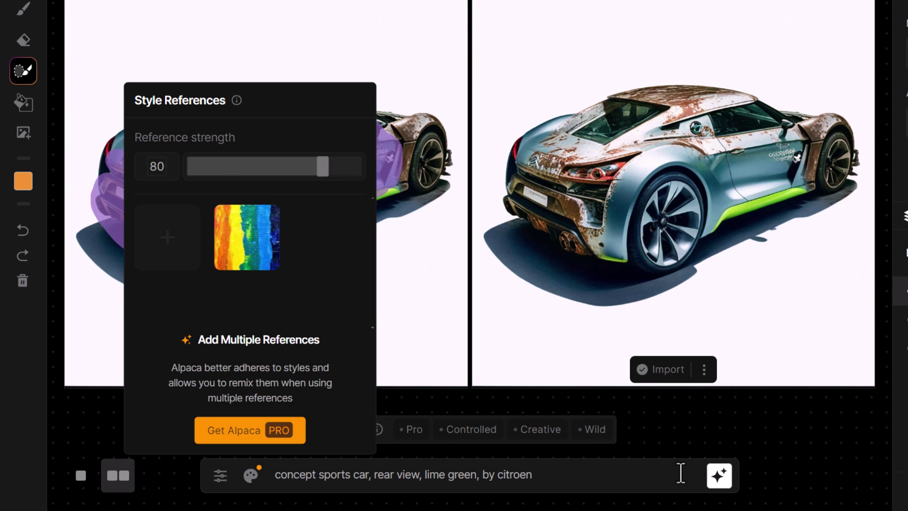
click(719, 476)
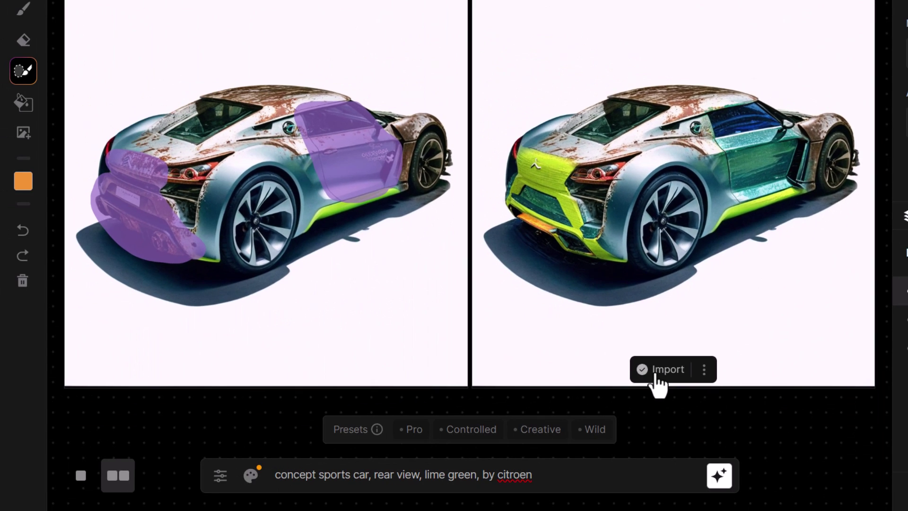
click(655, 372)
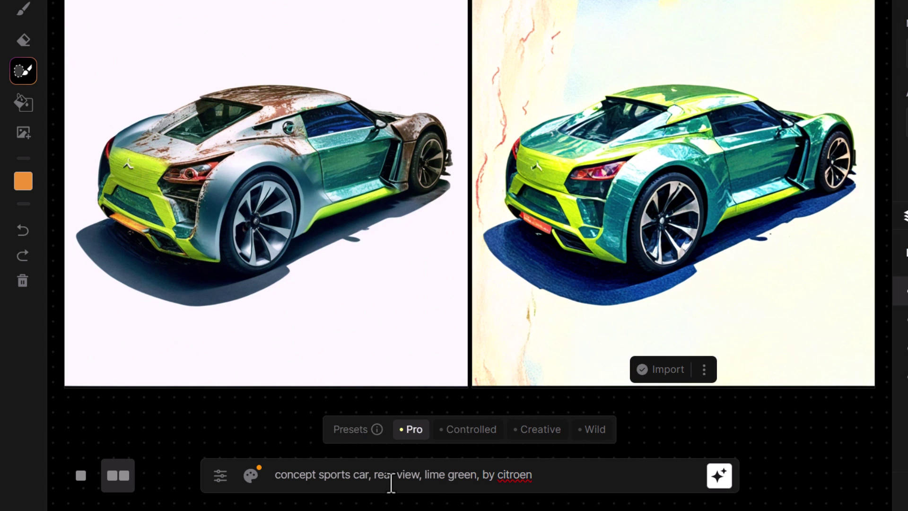
- Check that the rainbow paint style reference is still set at strength 80
click(254, 477)
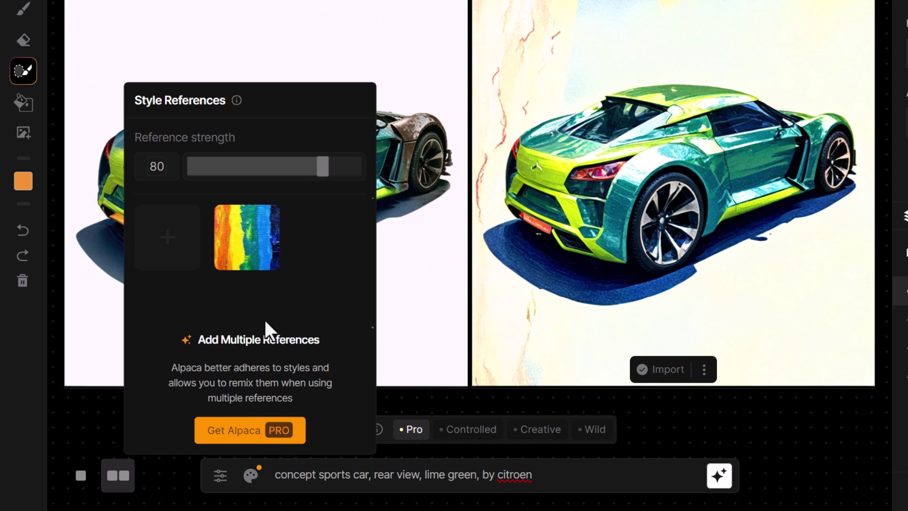
click(694, 118)
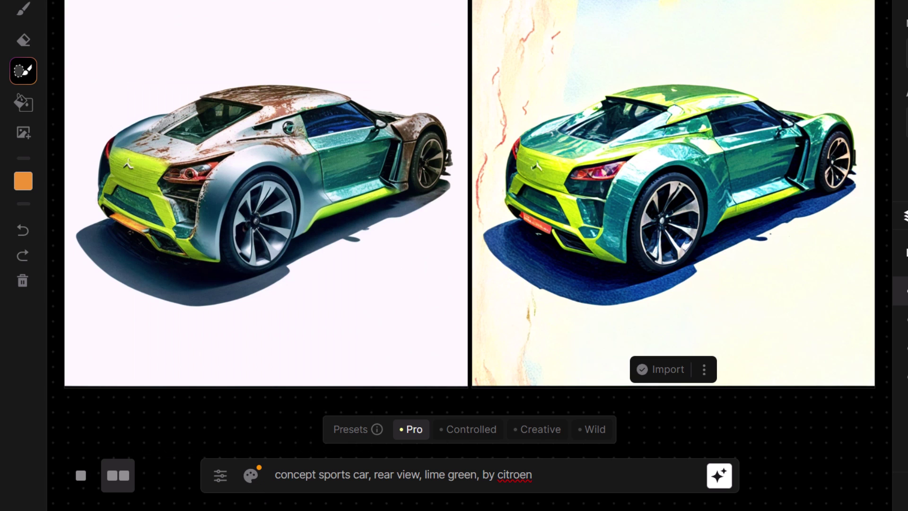